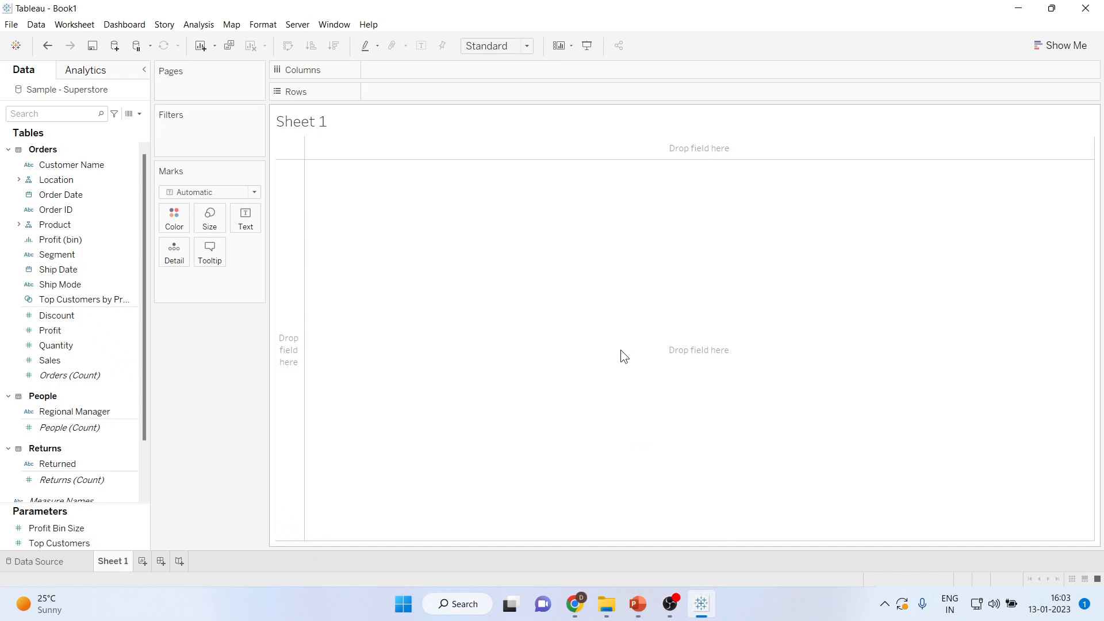
# Build a horizontal bar chart with Sales on columns and Segment on rows.
pyautogui.moveTo(73, 363); pyautogui.dragTo(399, 74)
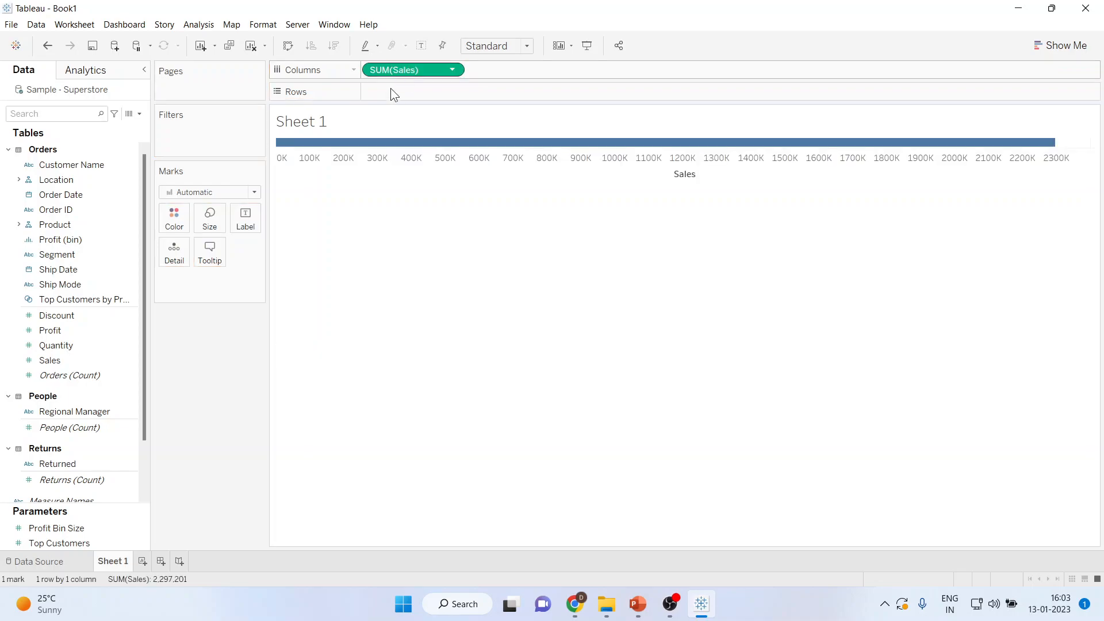
pyautogui.moveTo(143, 427); pyautogui.dragTo(144, 464)
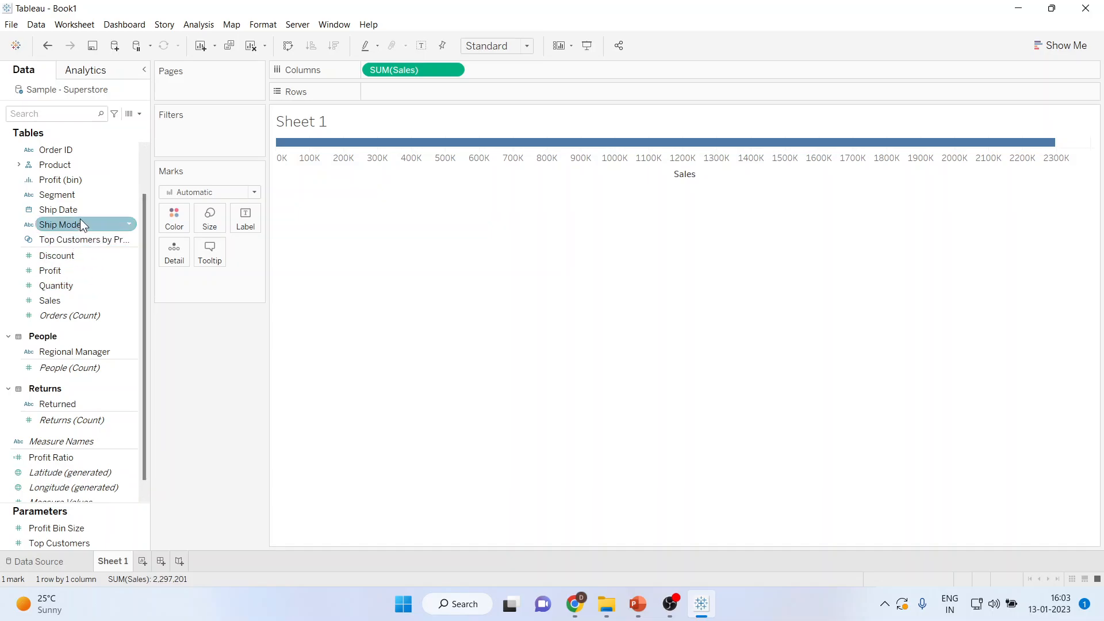
pyautogui.moveTo(64, 194); pyautogui.dragTo(405, 92)
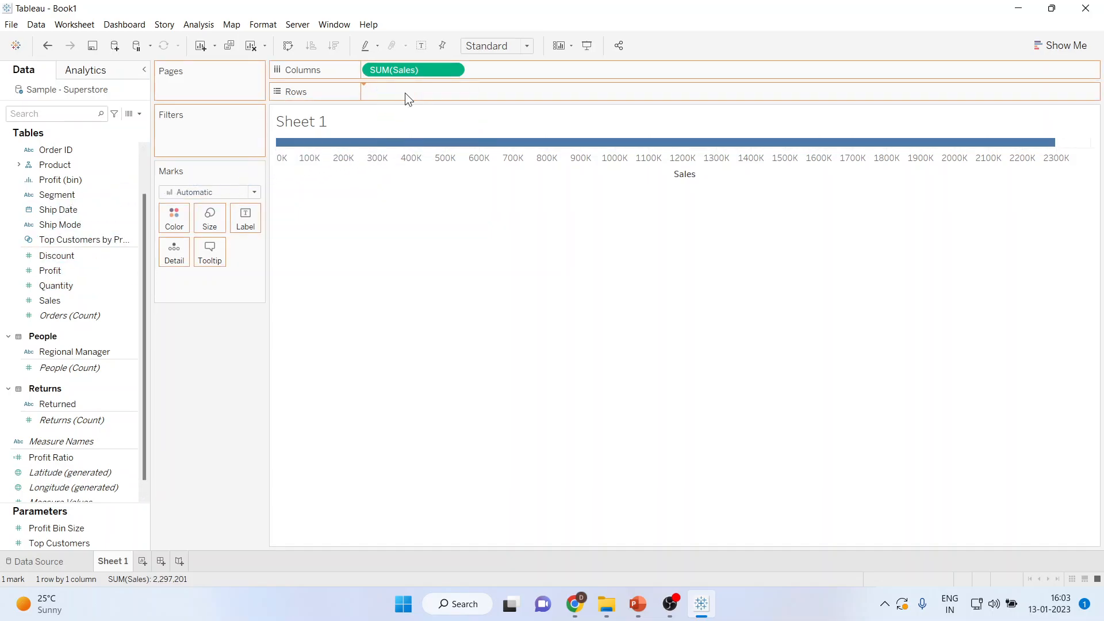
# Fit the Sales by Segment chart to Entire View and swap its rows and columns.
pyautogui.click(527, 45)
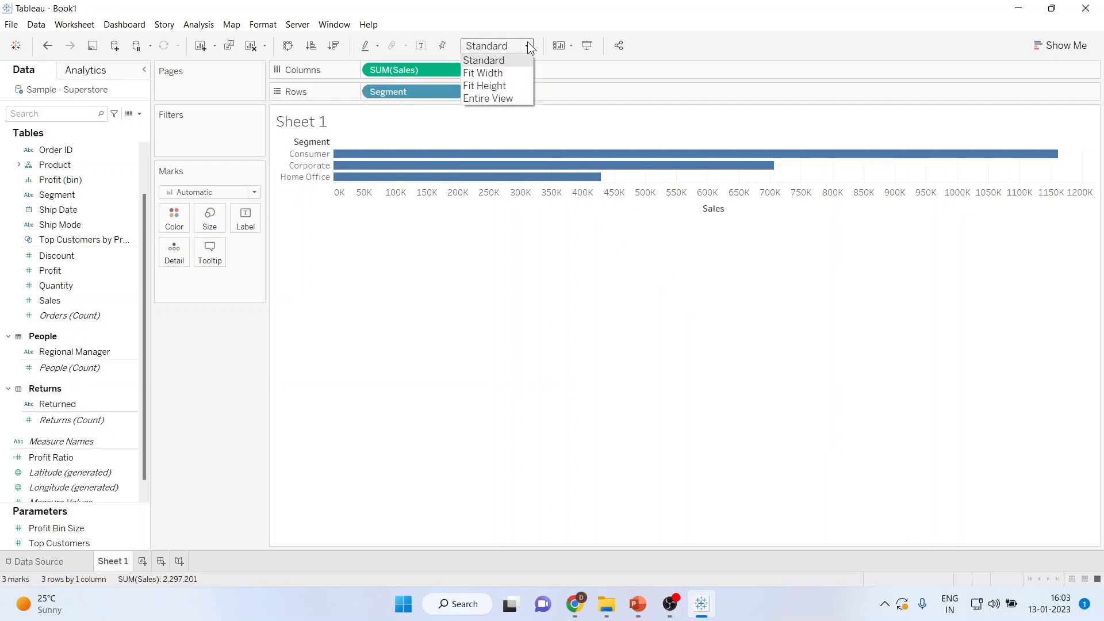
pyautogui.click(501, 100)
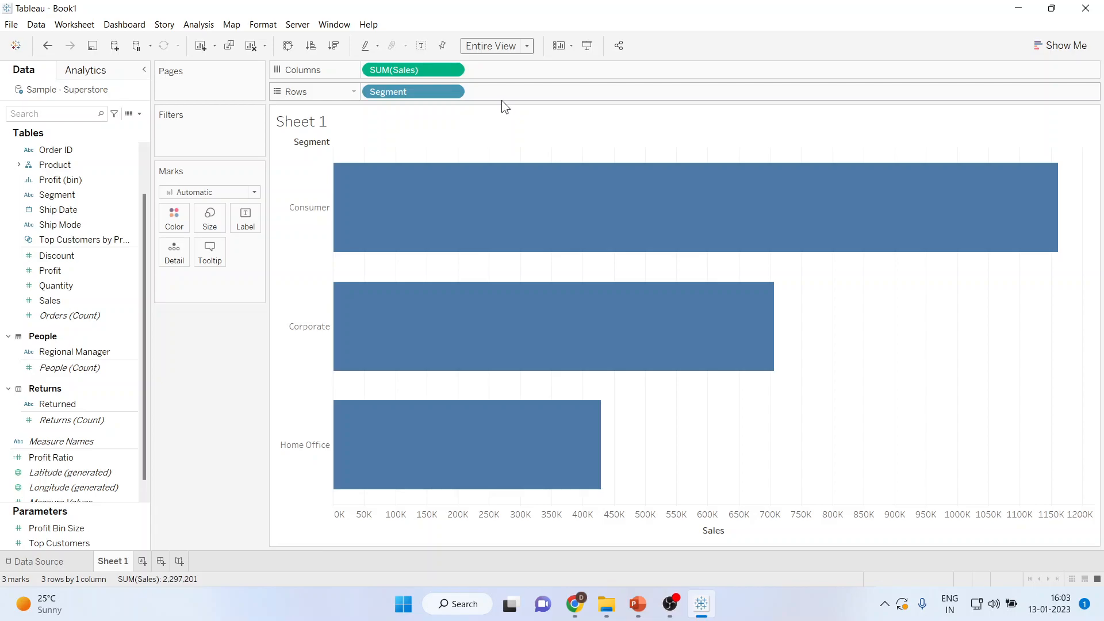
pyautogui.click(289, 49)
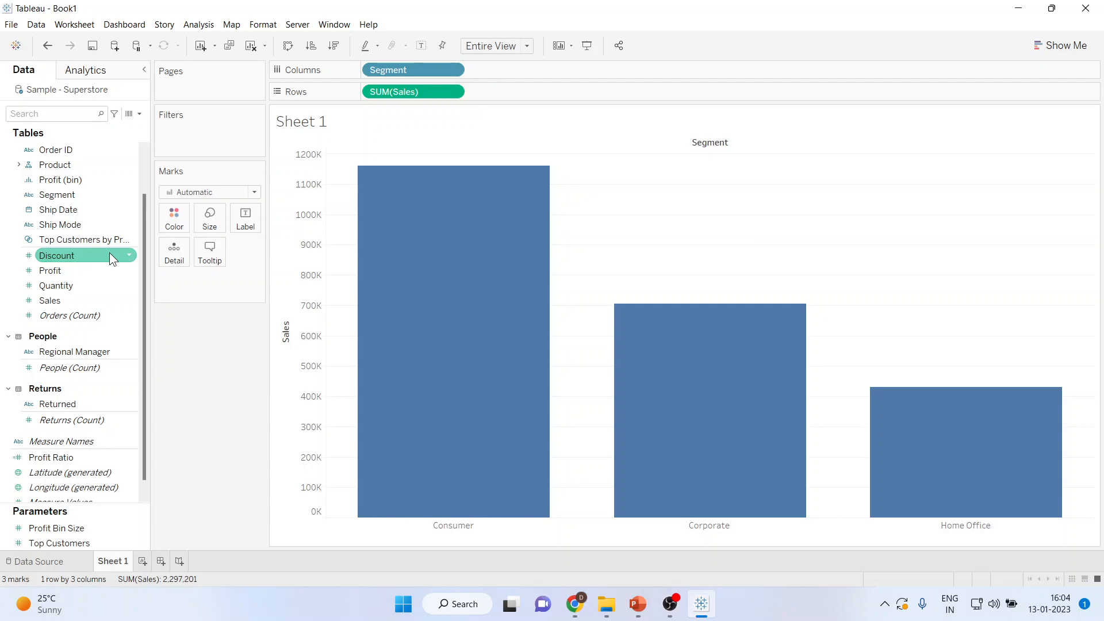
# Expand the Product hierarchy and place Category on rows ahead of Sales.
pyautogui.moveTo(146, 251); pyautogui.dragTo(144, 184)
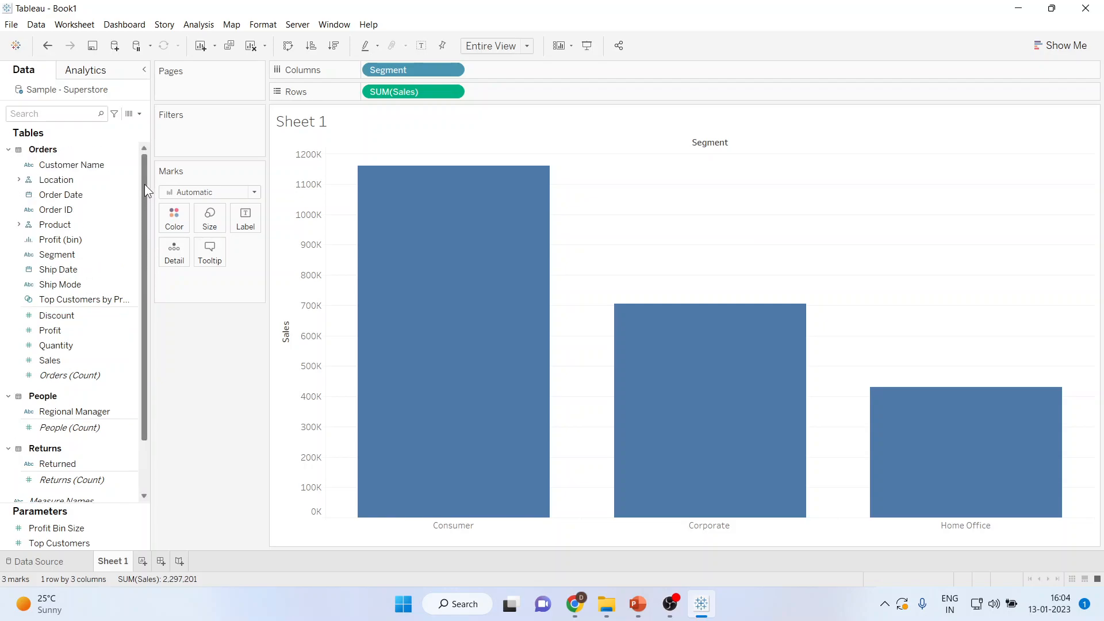
pyautogui.click(19, 225)
pyautogui.moveTo(61, 239); pyautogui.dragTo(498, 90)
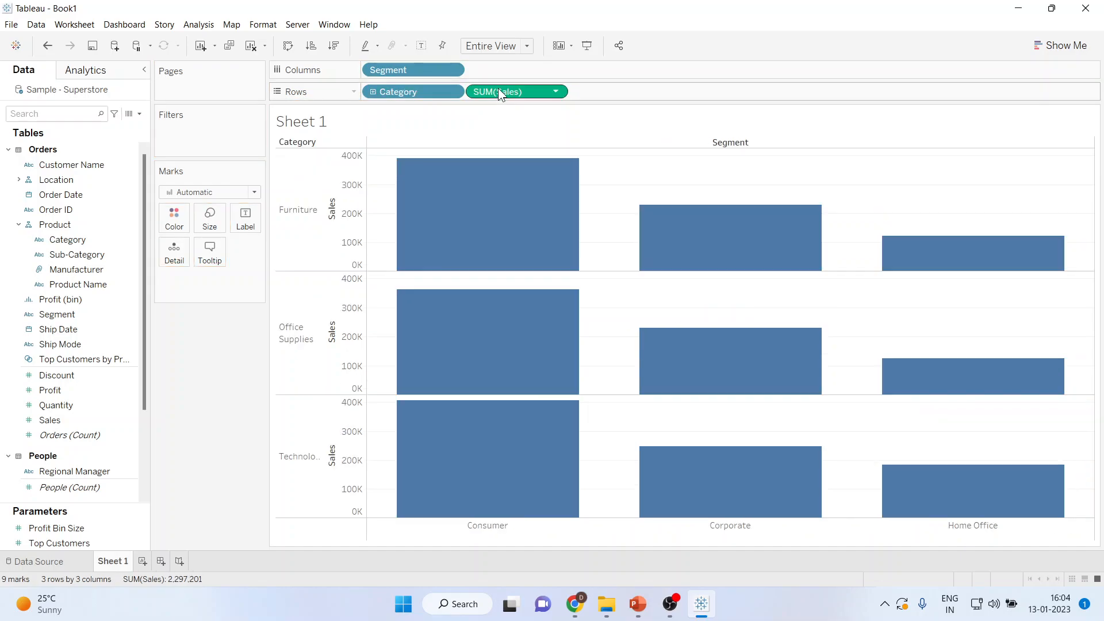
# Remove Category from rows, try adding it beside the Sales axis, and undo that placement.
pyautogui.moveTo(410, 94); pyautogui.dragTo(212, 361)
pyautogui.moveTo(78, 241); pyautogui.dragTo(295, 322)
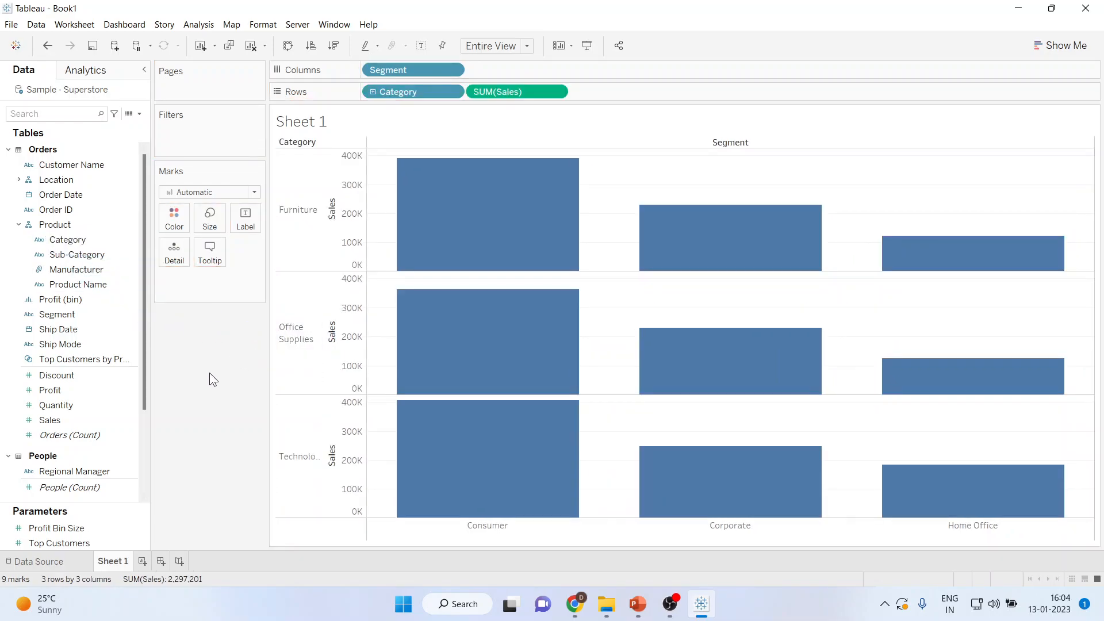
pyautogui.hotkey('ctrl', 'z')
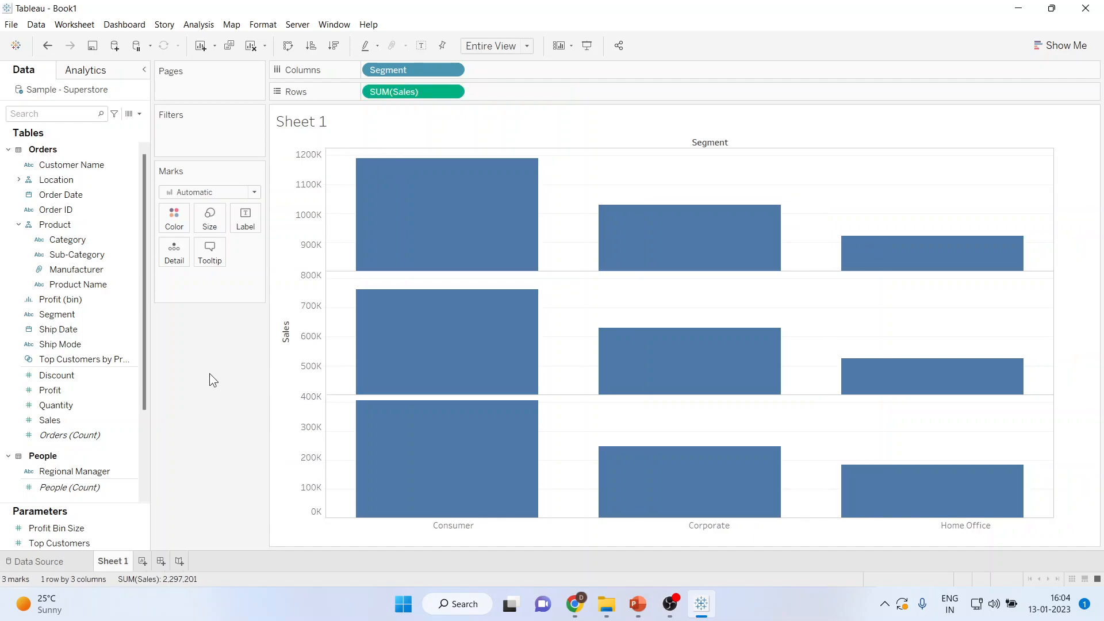
# Try Category as a column header above the Segment chart, and undo it.
pyautogui.moveTo(77, 242); pyautogui.dragTo(637, 139)
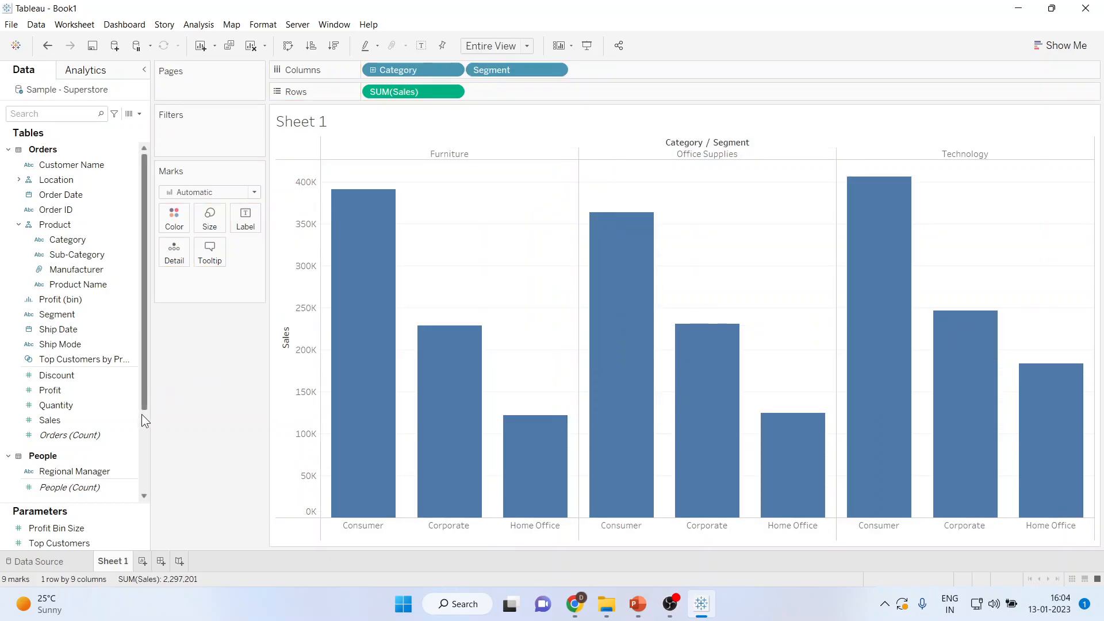
pyautogui.hotkey('ctrl', 'z')
# Try Category as the bars' Color and as their Size, undoing each encoding.
pyautogui.moveTo(71, 271); pyautogui.dragTo(172, 220)
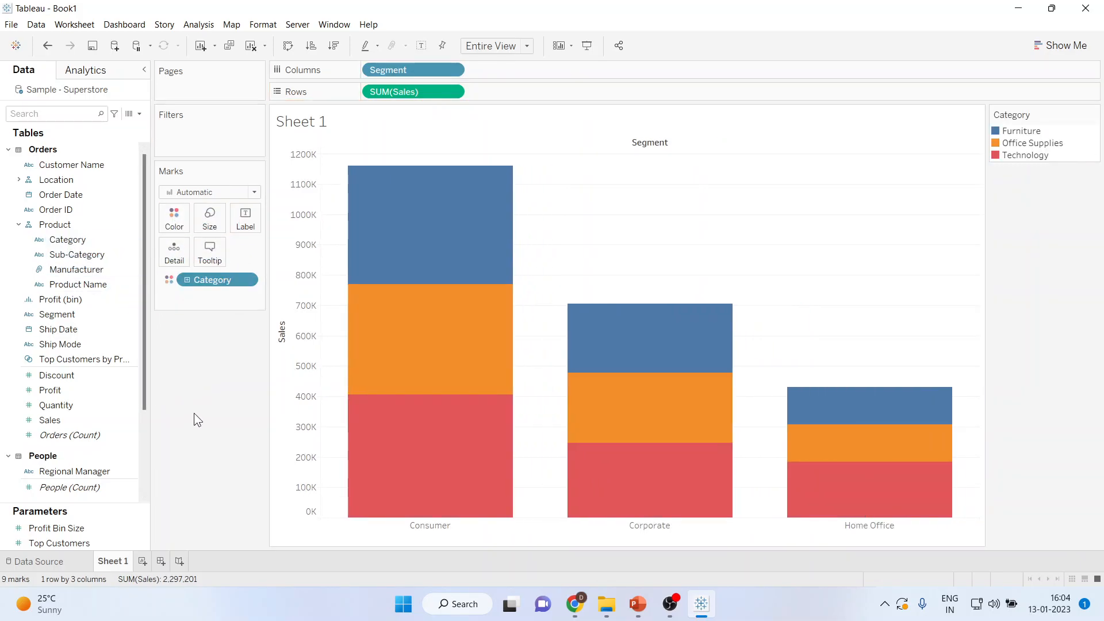
pyautogui.hotkey('ctrl', 'z')
pyautogui.moveTo(76, 240); pyautogui.dragTo(210, 221)
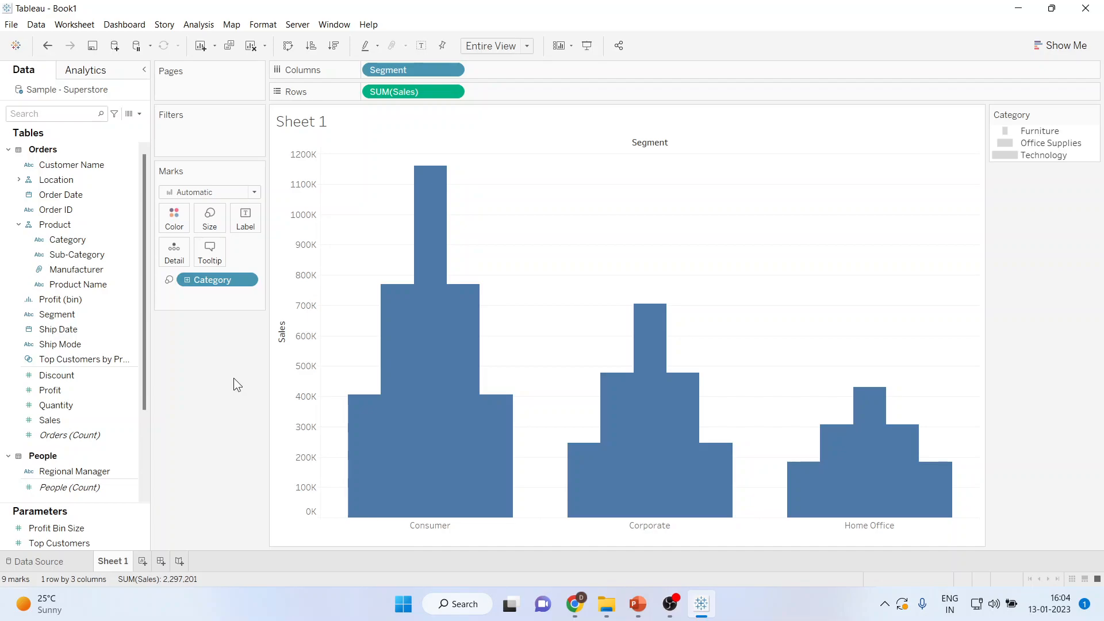
pyautogui.hotkey('ctrl', 'z')
# Try Category as the bars' Label, switch it to Detail, and remove it from the marks.
pyautogui.moveTo(74, 240); pyautogui.dragTo(250, 228)
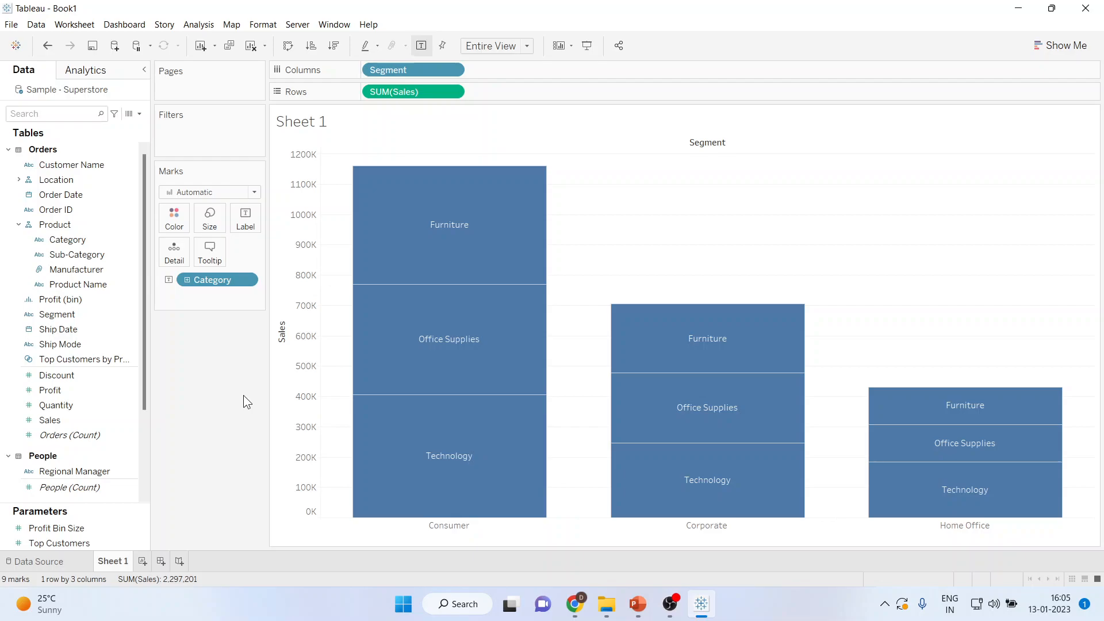
pyautogui.moveTo(203, 281); pyautogui.dragTo(176, 252)
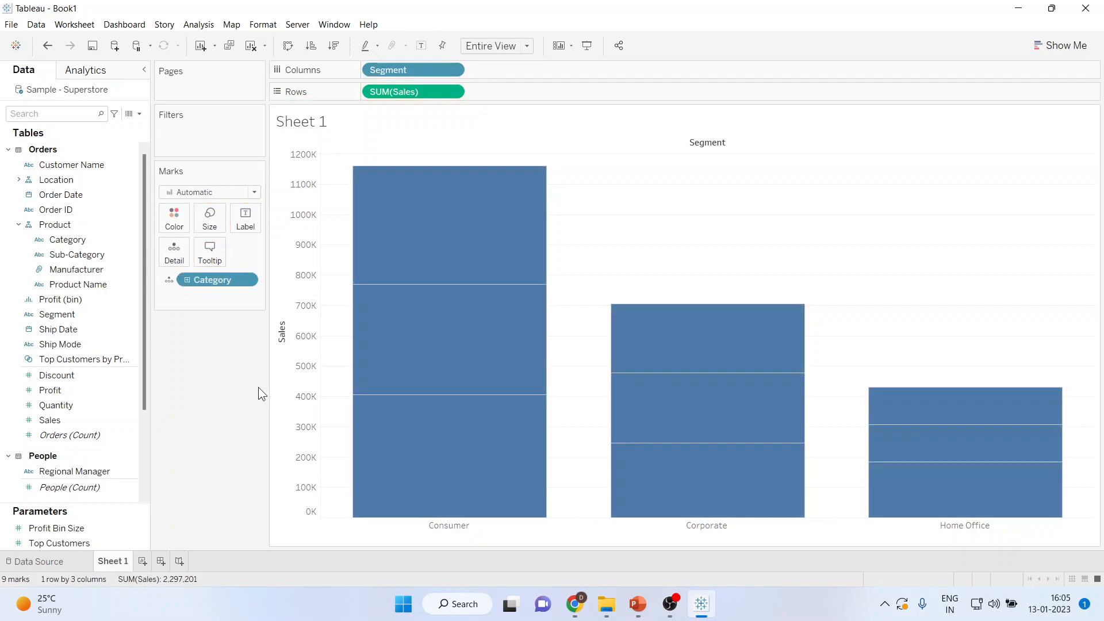
pyautogui.moveTo(220, 285); pyautogui.dragTo(107, 419)
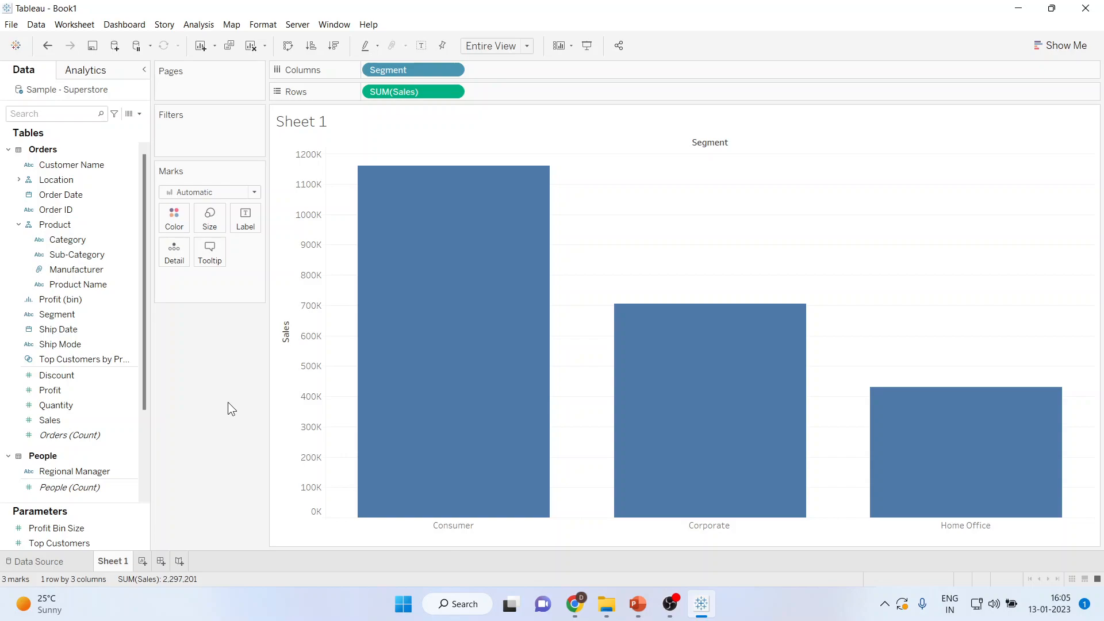
# Add Profit to the rows after Sales to plot a second bar chart by Segment.
pyautogui.click(125, 409)
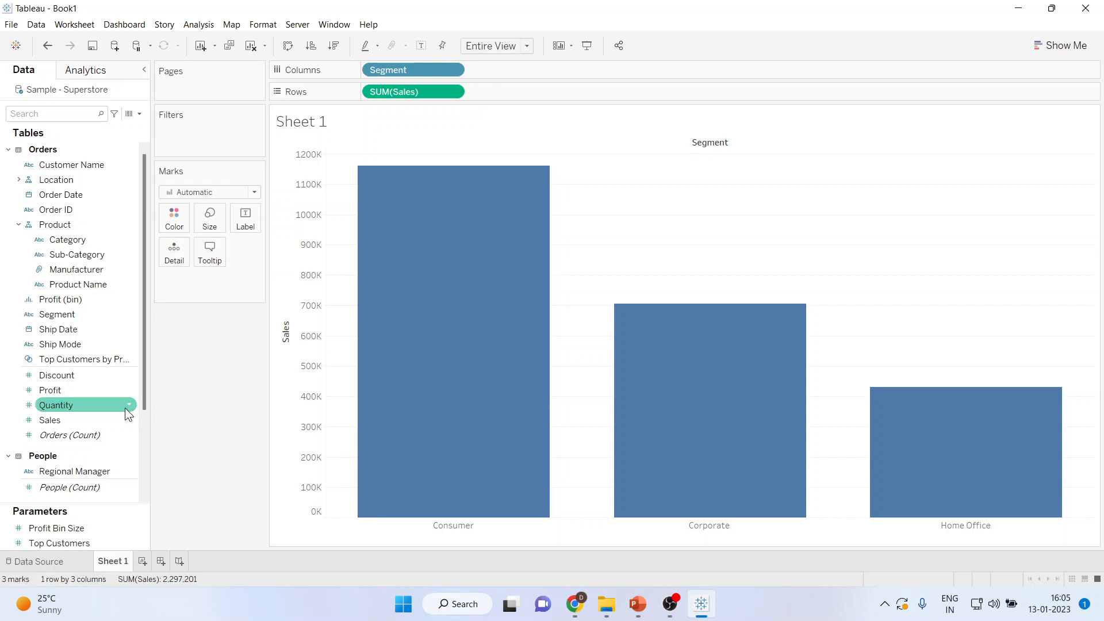
pyautogui.click(61, 393)
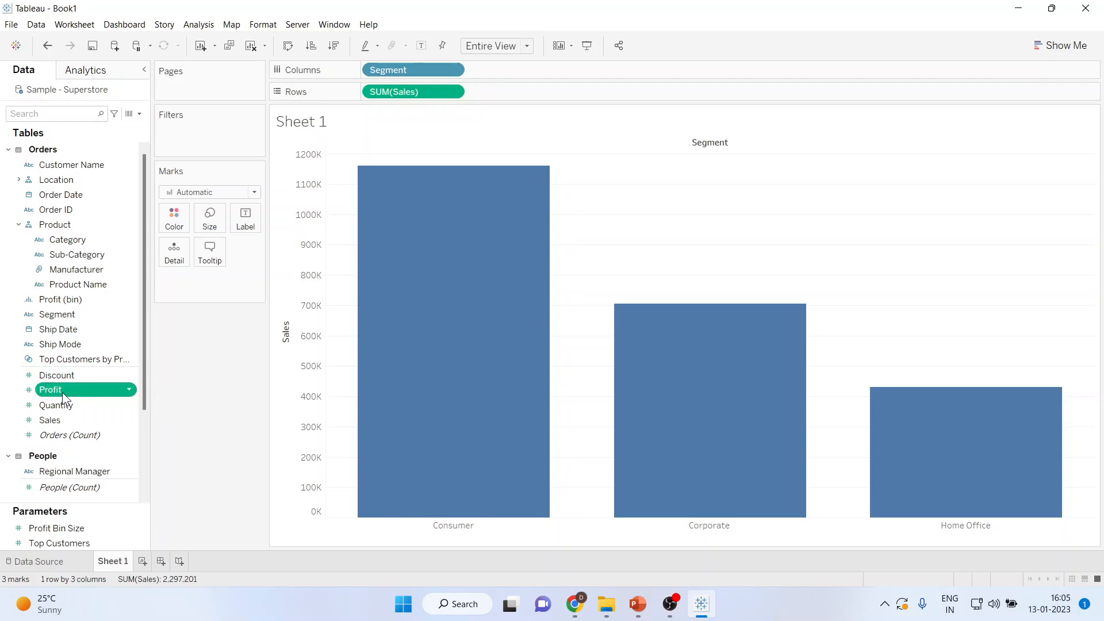
pyautogui.click(62, 392)
pyautogui.click(186, 406)
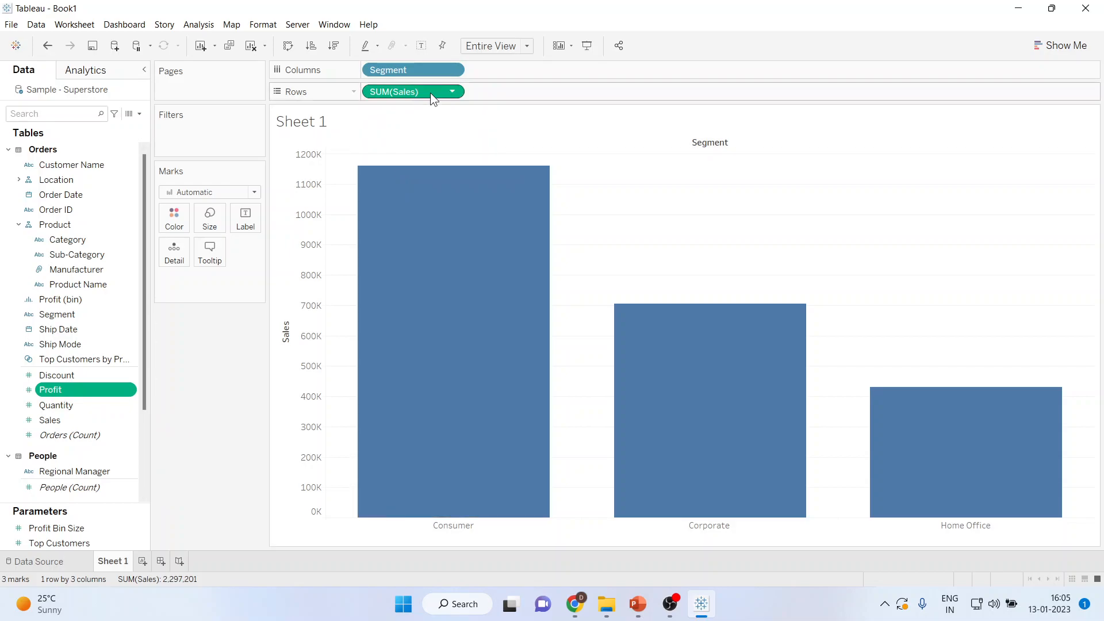
pyautogui.moveTo(85, 395); pyautogui.dragTo(520, 92)
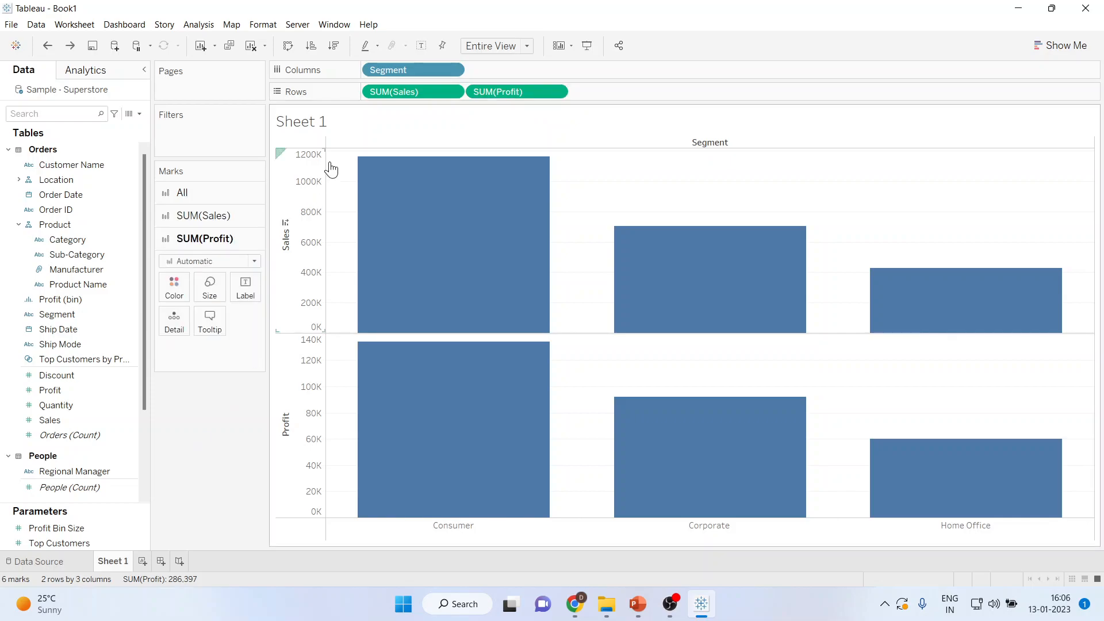
# Try Profit on columns after Segment, and return it to rows beside Sales.
pyautogui.moveTo(509, 91); pyautogui.dragTo(512, 67)
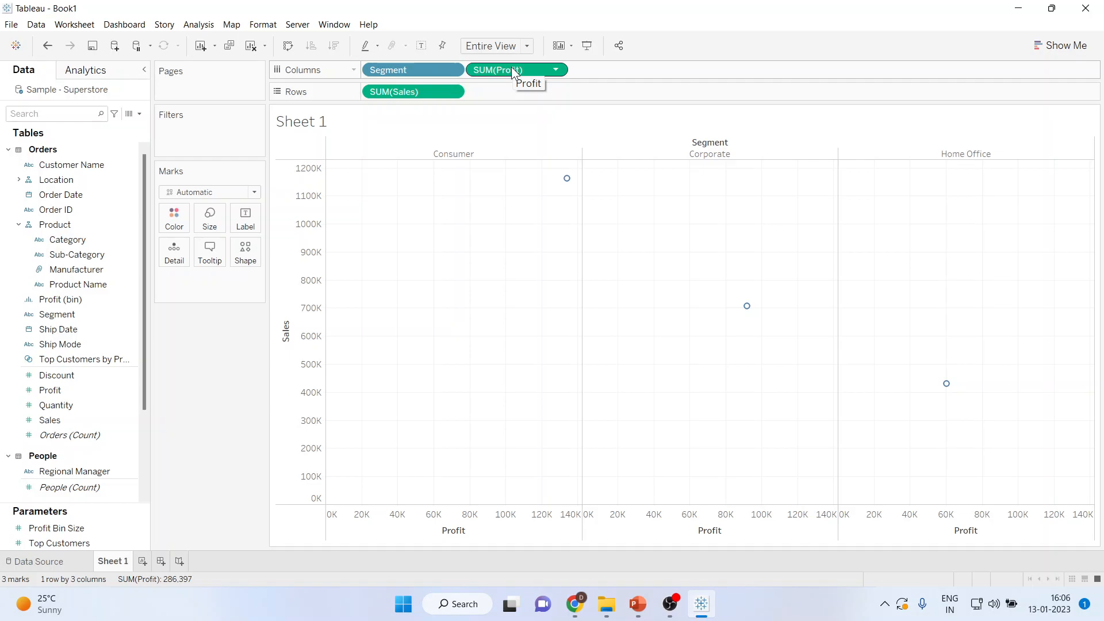
pyautogui.moveTo(512, 66); pyautogui.dragTo(511, 88)
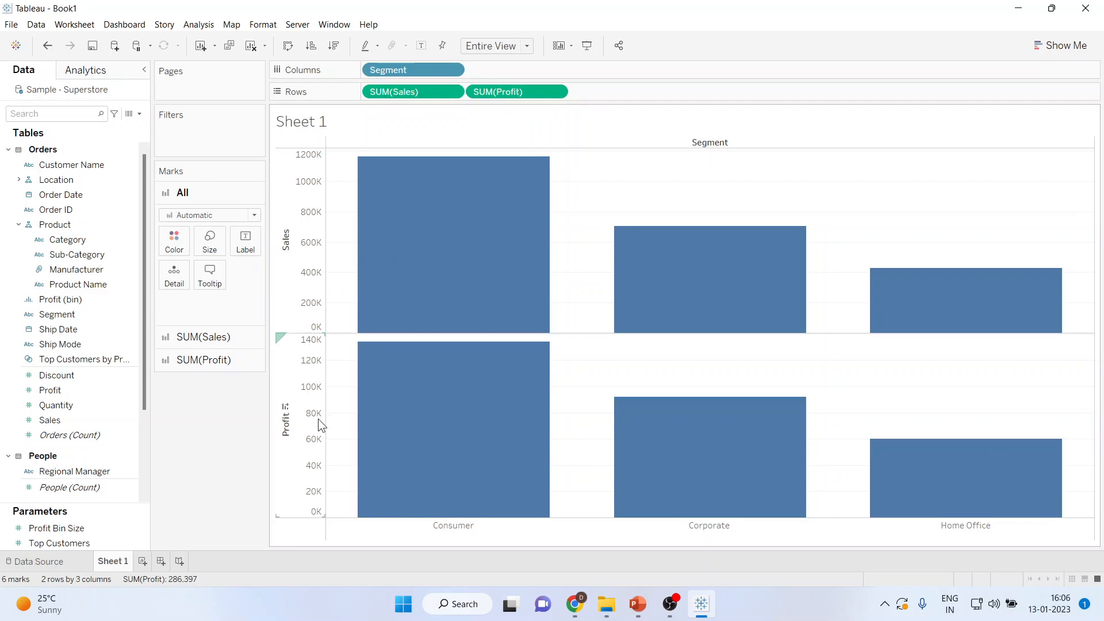
# Move Profit from rows to the bars' Color and inspect the Consumer bar's tooltip.
pyautogui.moveTo(517, 91); pyautogui.dragTo(170, 239)
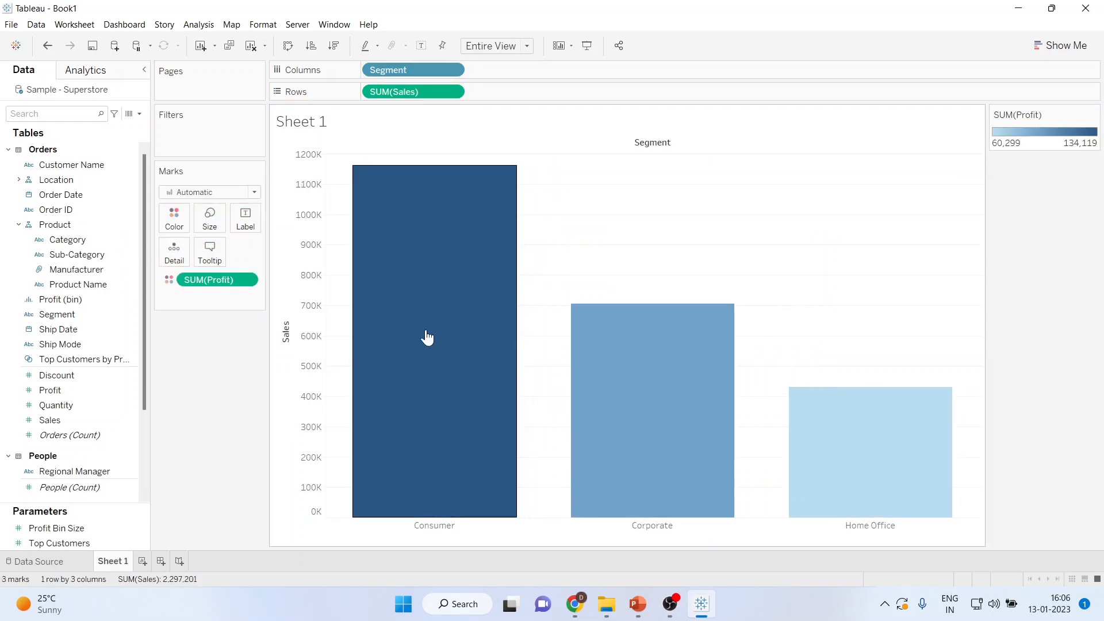
pyautogui.moveTo(437, 371)
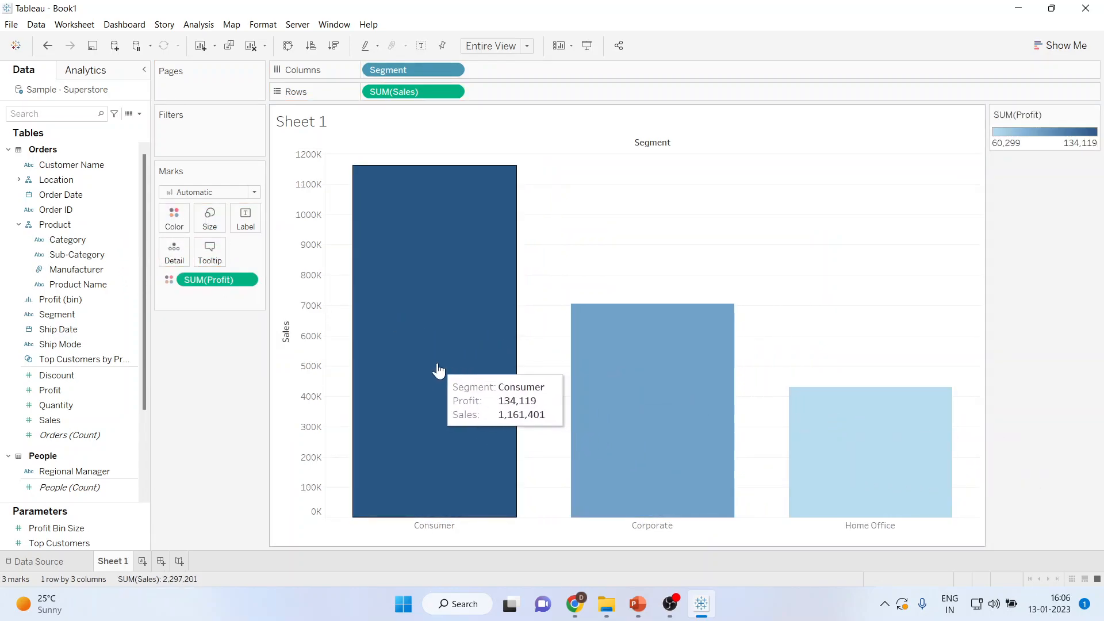
# Switch the Profit encoding to Size, and change it to Label to show profit on the bars.
pyautogui.moveTo(217, 280); pyautogui.dragTo(210, 219)
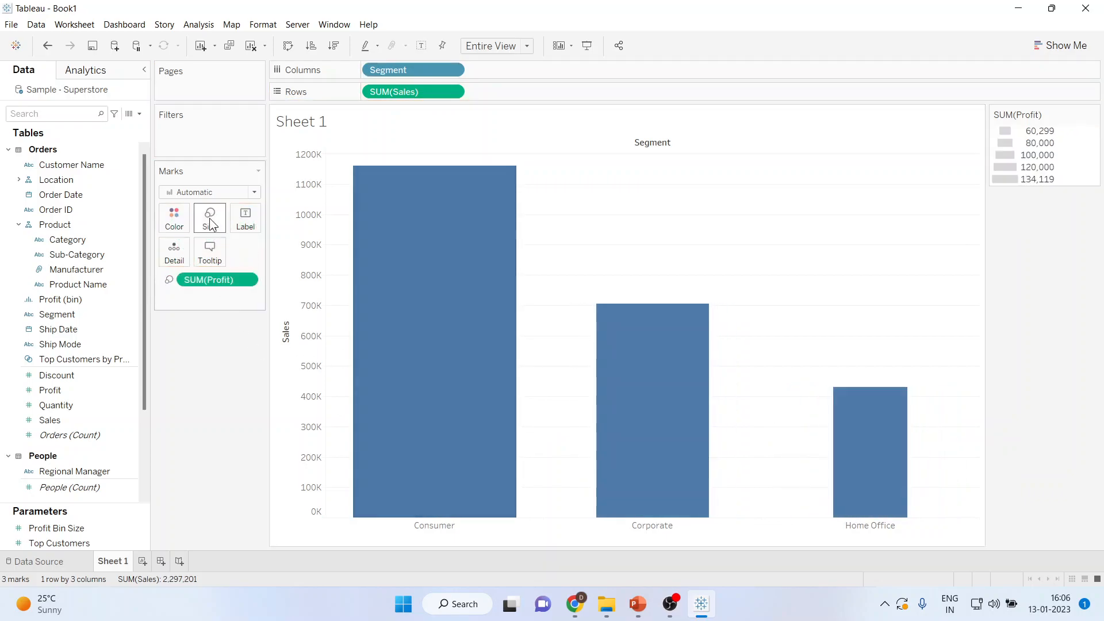
pyautogui.moveTo(219, 279); pyautogui.dragTo(245, 222)
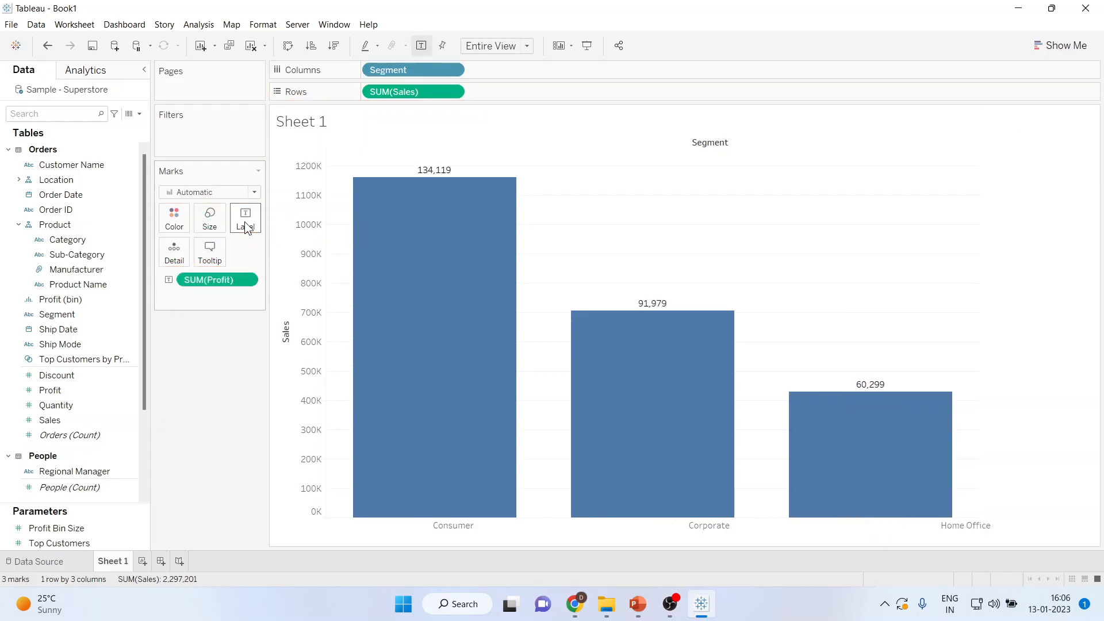
pyautogui.moveTo(466, 185)
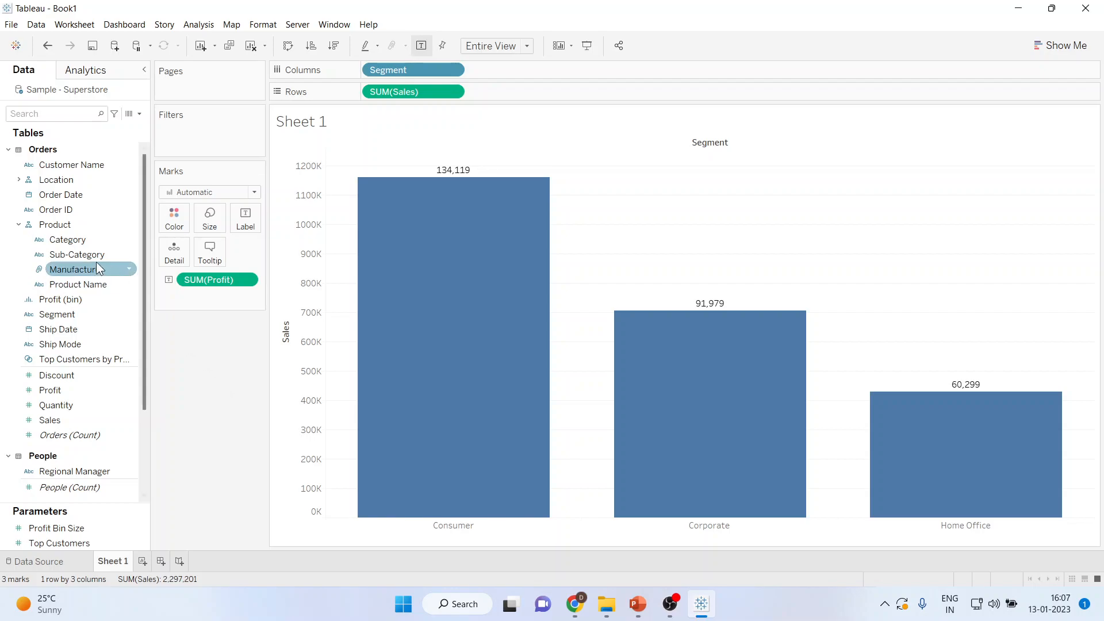
# Split the profit-labelled bars by Category using Color, and switch Category to Size.
pyautogui.click(81, 240)
pyautogui.moveTo(81, 240); pyautogui.dragTo(513, 93)
pyautogui.moveTo(408, 96); pyautogui.dragTo(179, 221)
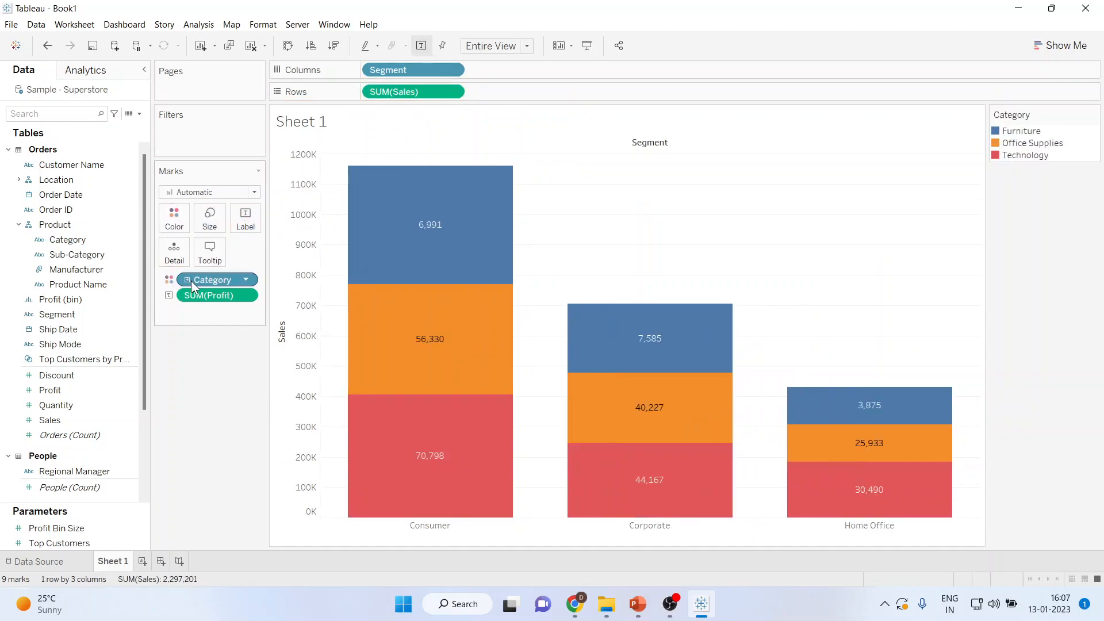
pyautogui.moveTo(200, 278); pyautogui.dragTo(212, 222)
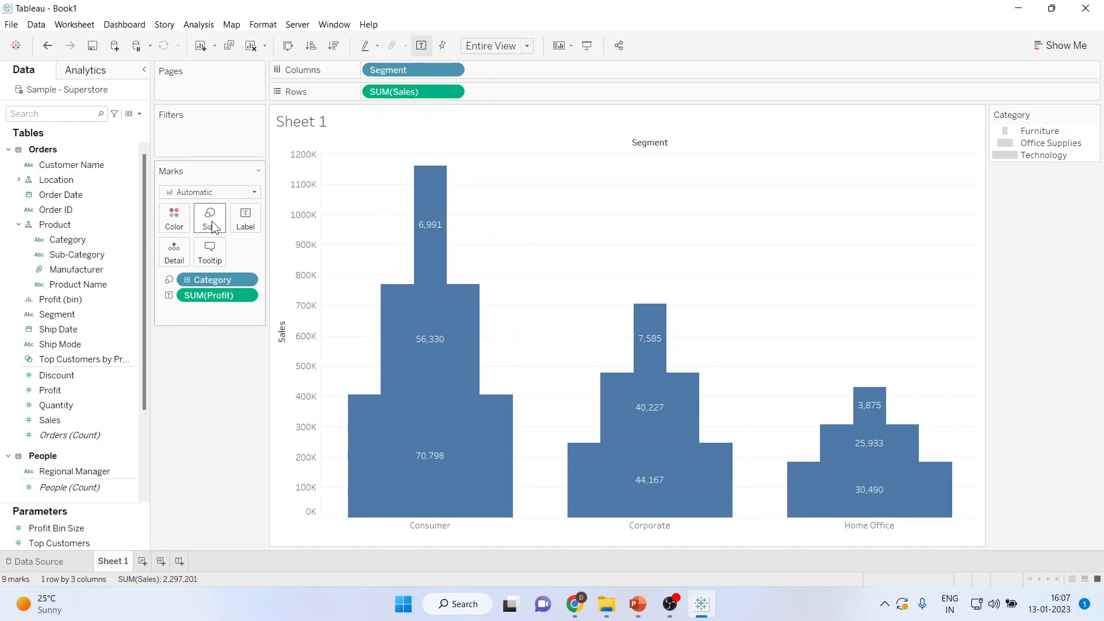
# Switch to the Youtube template presentation in PowerPoint and present its Thank You slide full screen.
pyautogui.click(644, 610)
pyautogui.click(714, 535)
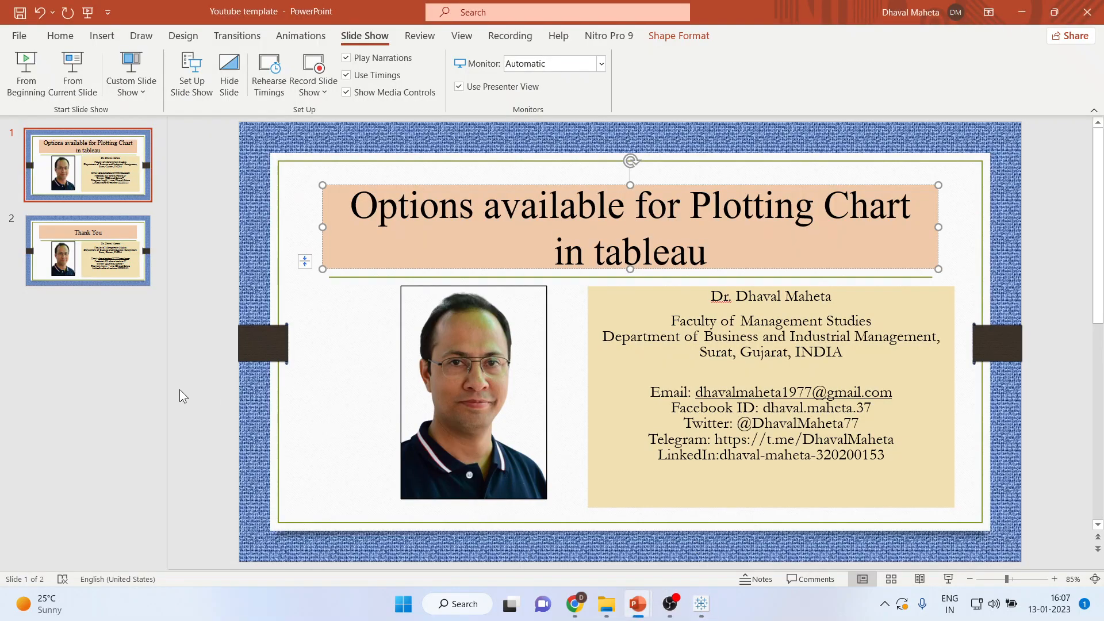
pyautogui.click(87, 272)
pyautogui.click(948, 579)
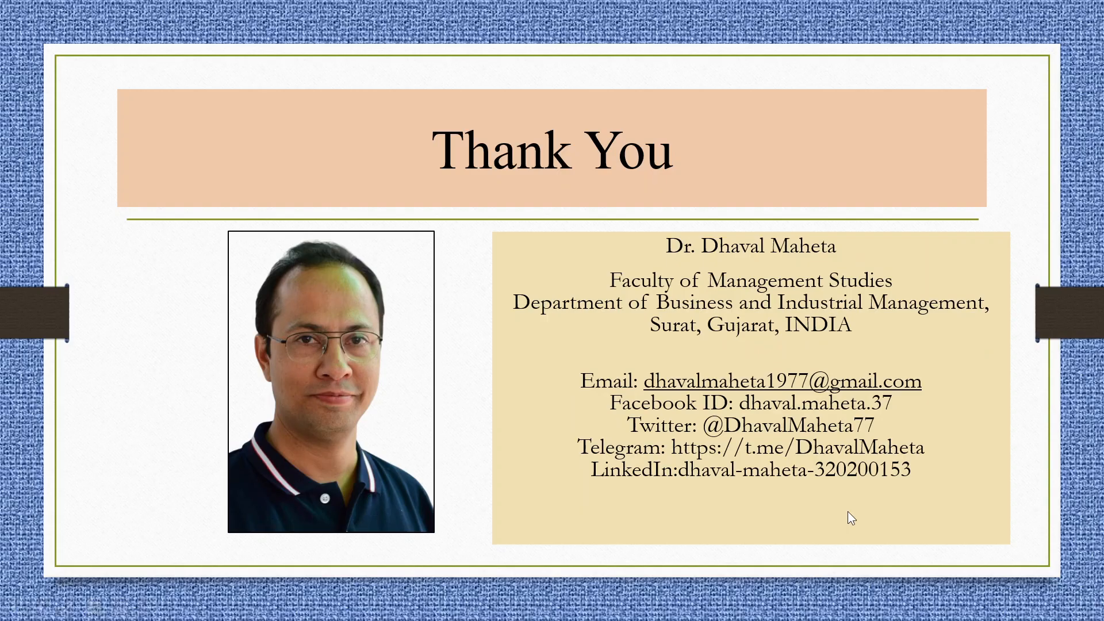